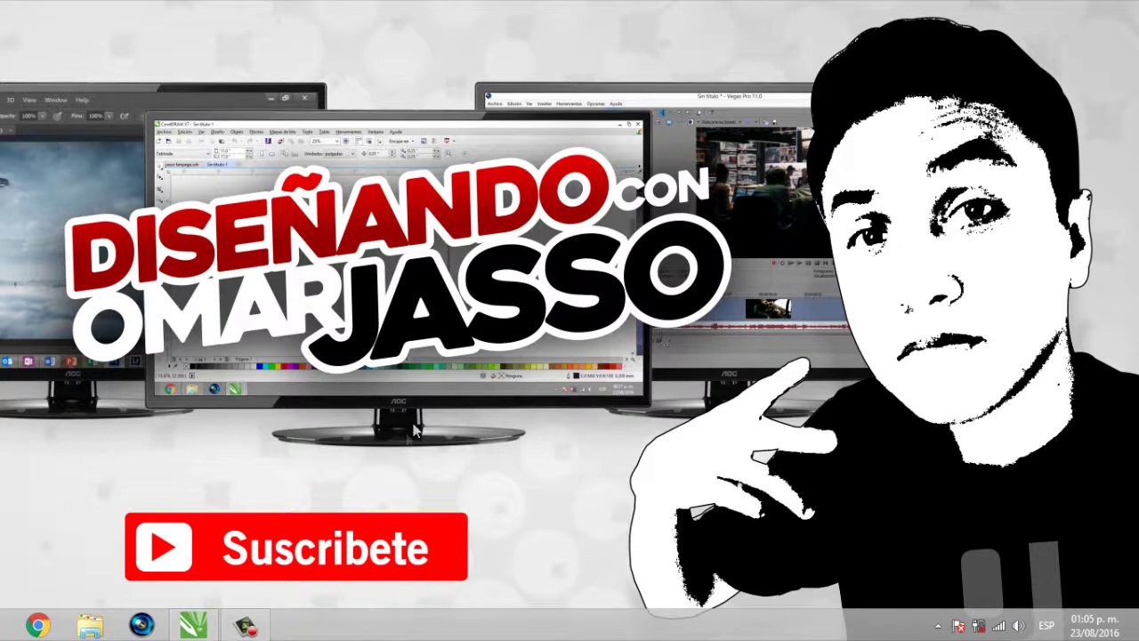
Restore the CorelDRAW document and send the selected portrait bitmap to PHOTO-PAINT for editing.
left_click(212, 626)
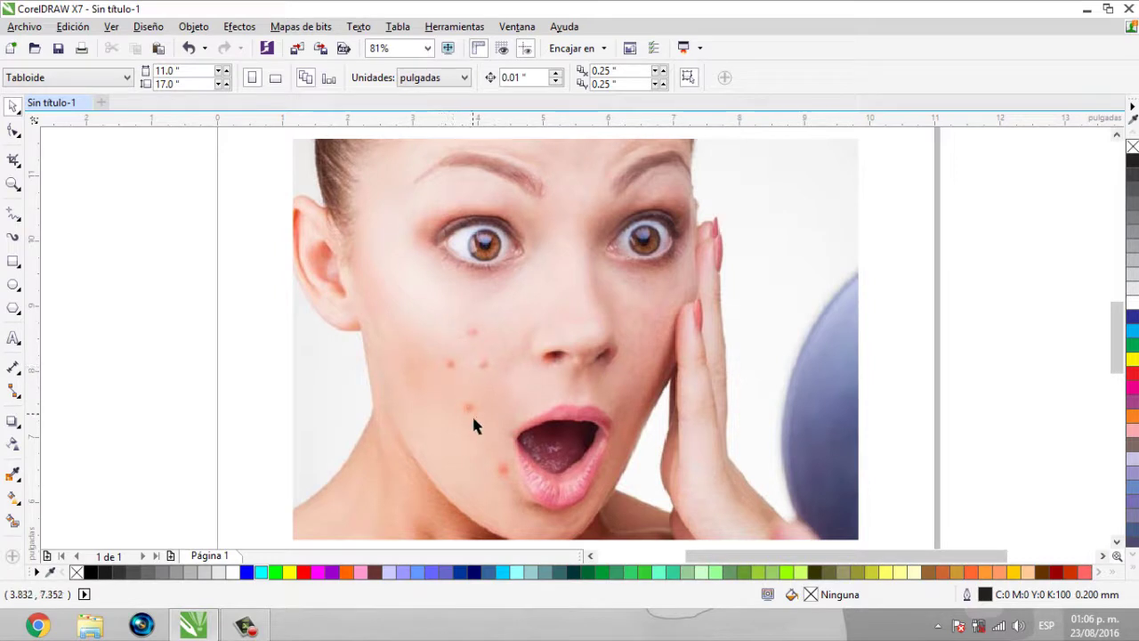
left_click(482, 361)
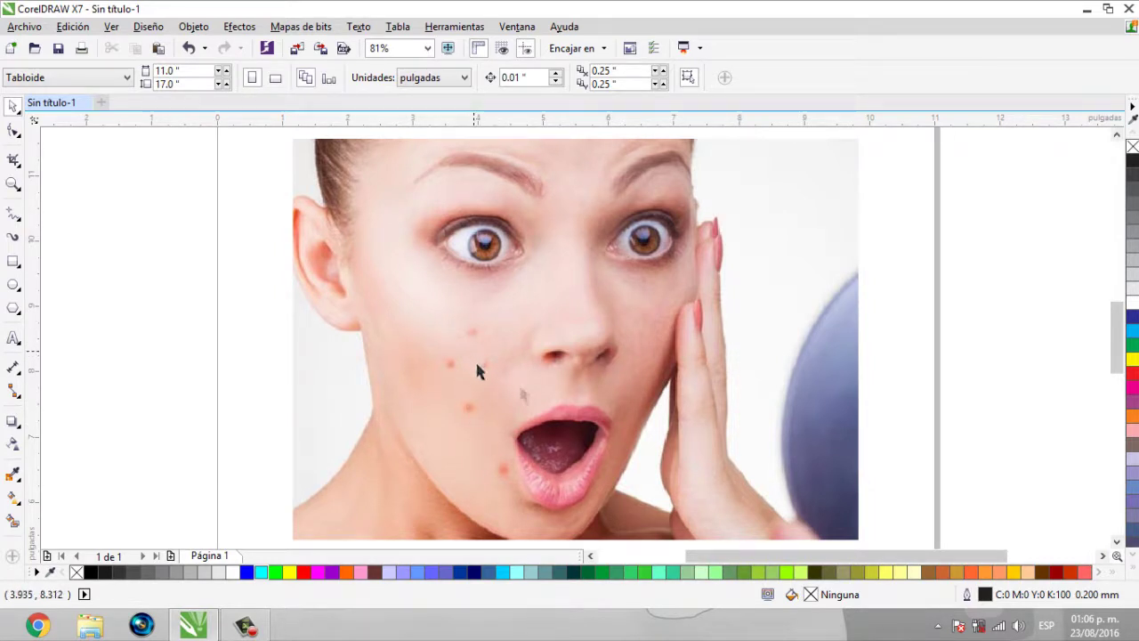
left_click(578, 305)
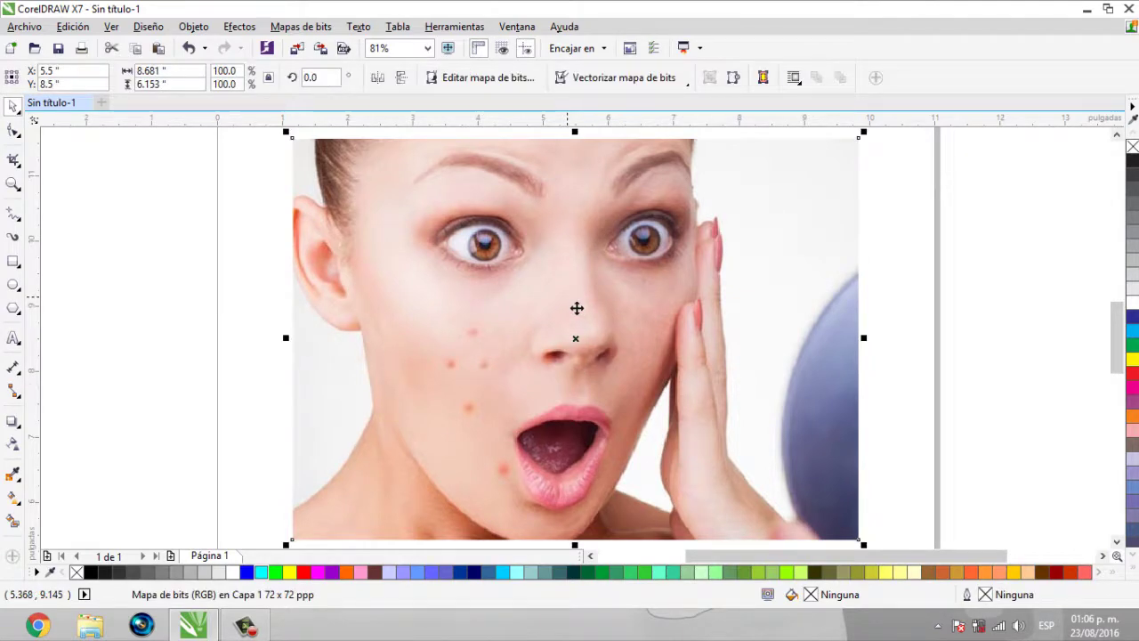
left_click(491, 79)
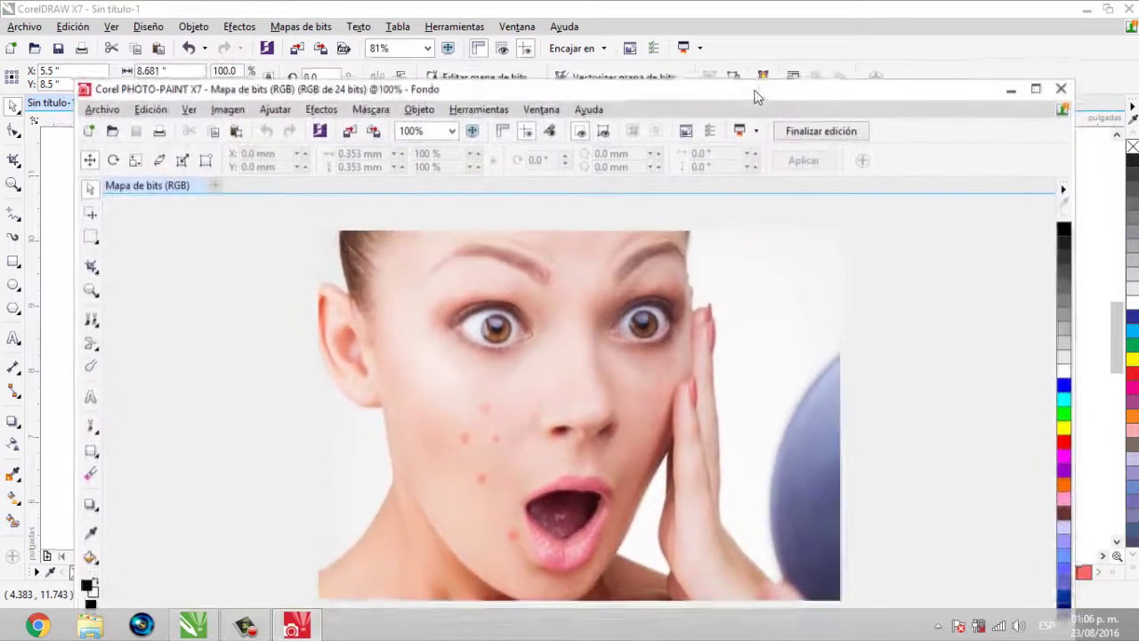
Move the PHOTO-PAINT window upward so its bottom edge is visible.
left_click_drag(761, 89, 757, 52)
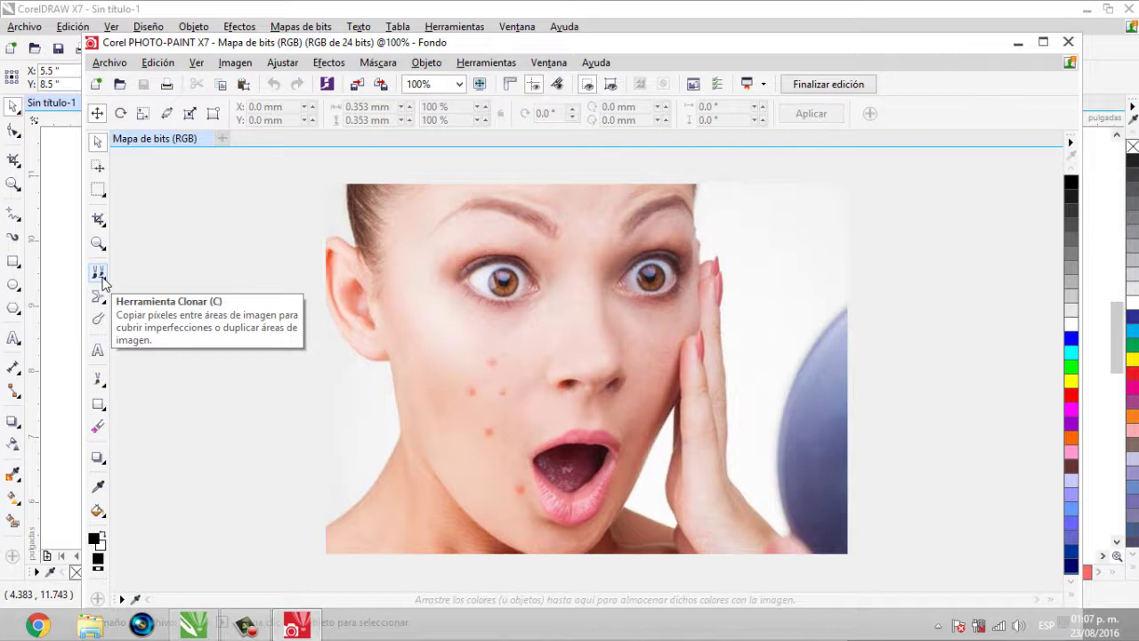
Activate the Clone tool with a cheek source point and the Clon. suave grande brush preset.
left_click(101, 279)
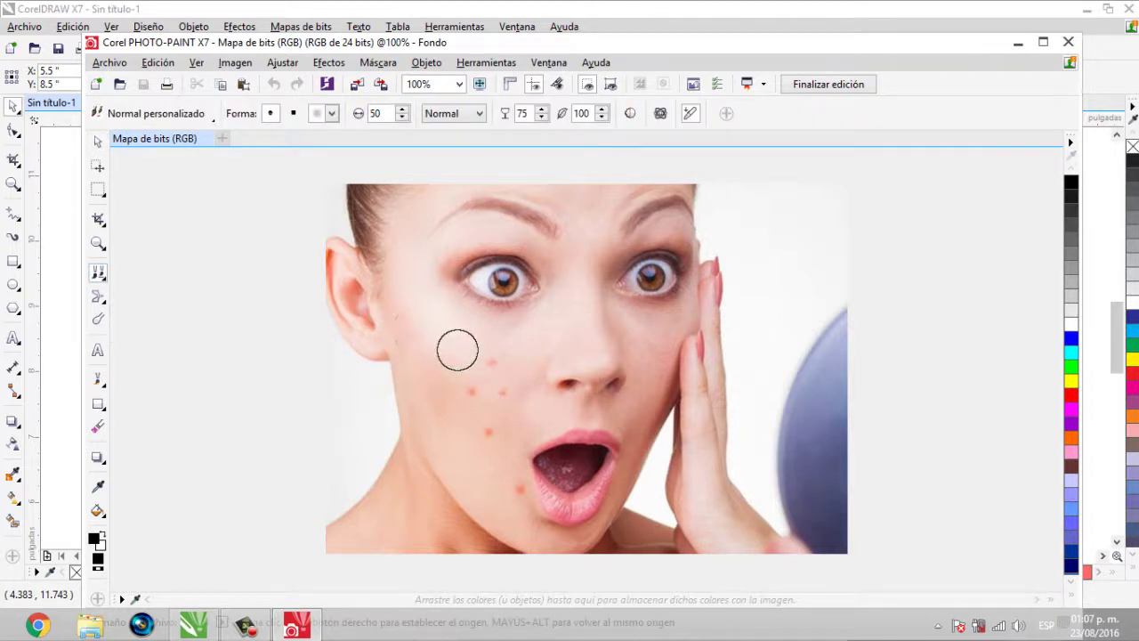
right_click(452, 350)
left_click(210, 119)
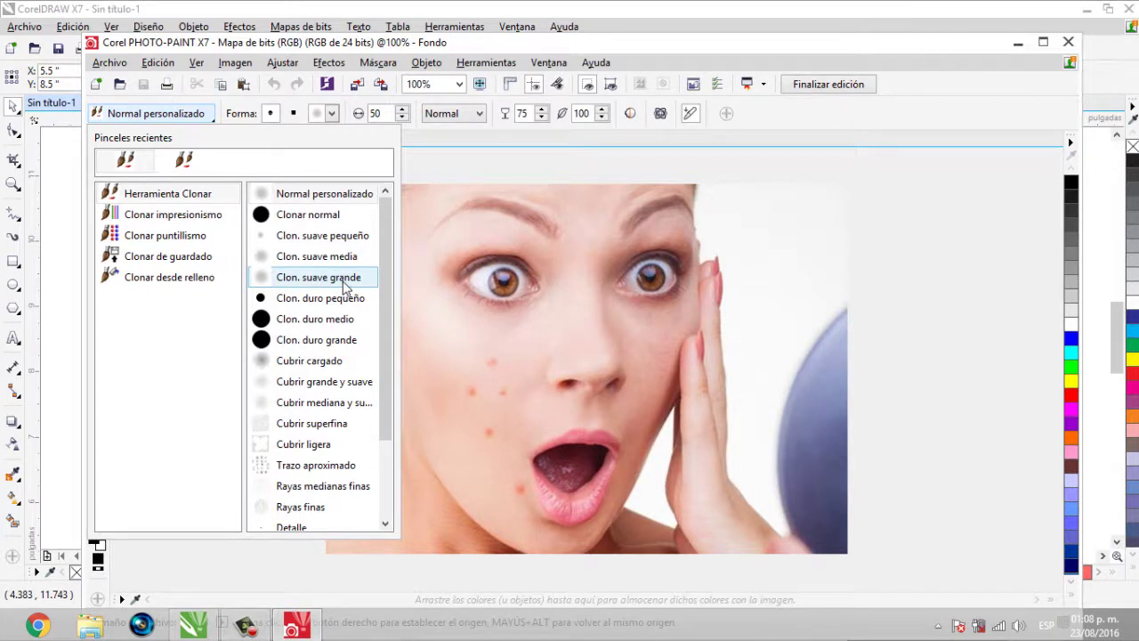
left_click(345, 285)
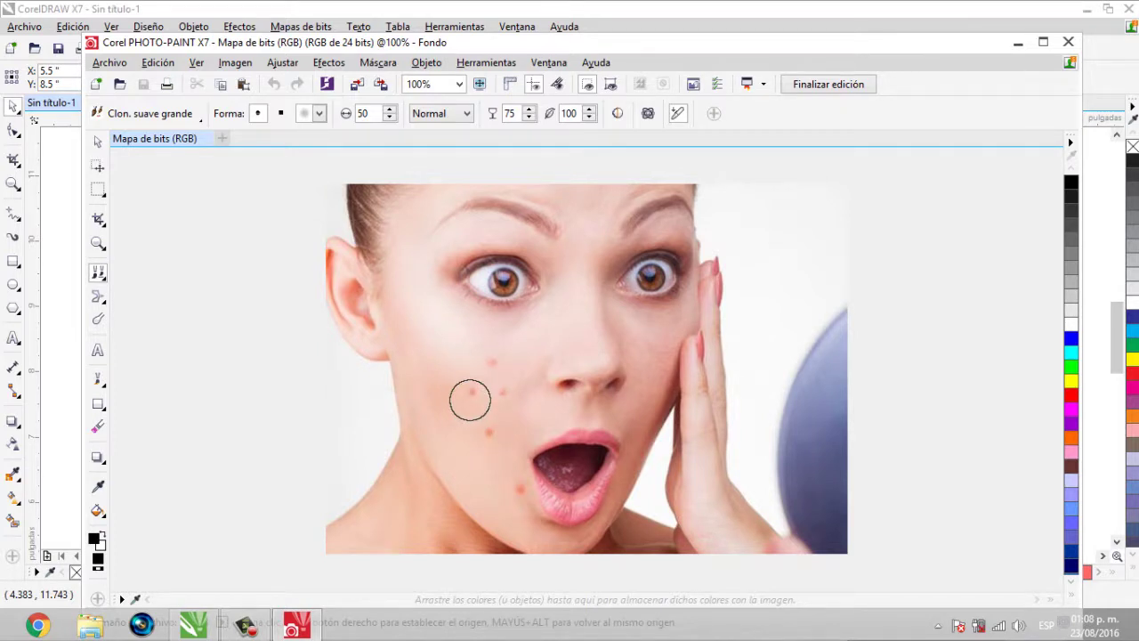
Sample clear skin above the red spots as the clone source, zoomed in to 300%.
scroll(469, 397, "up", 1)
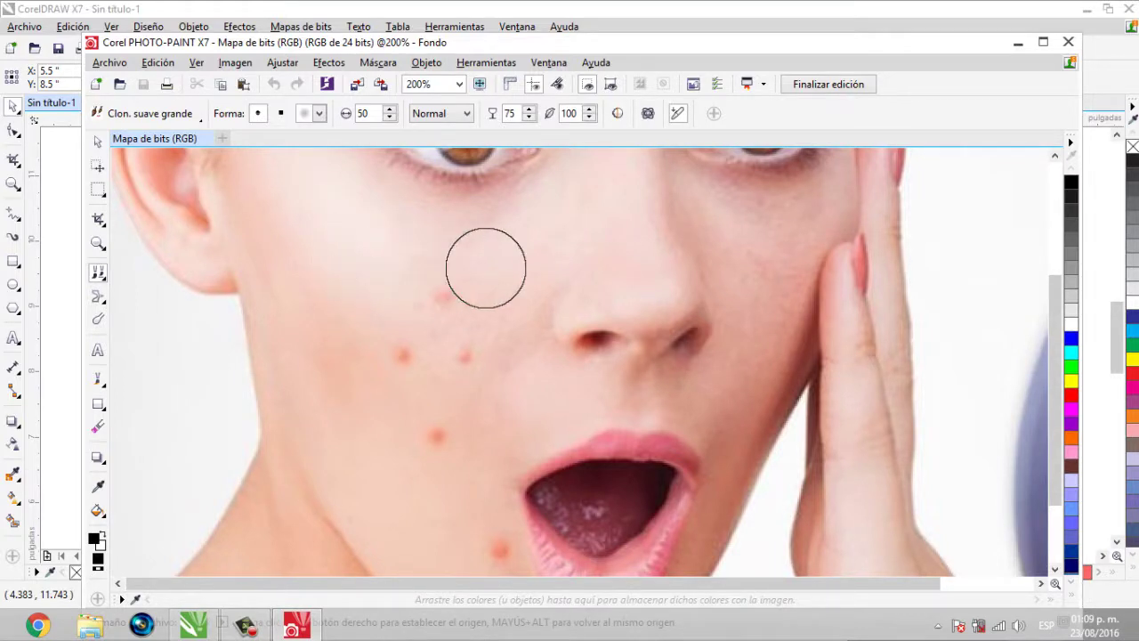
right_click(486, 267)
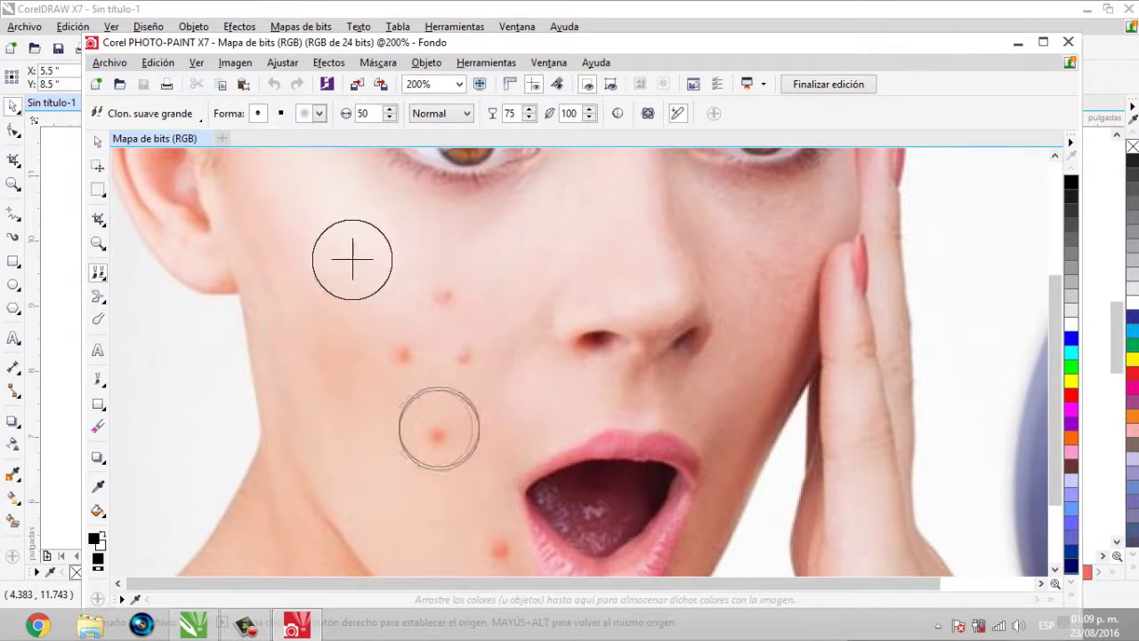
scroll(439, 368, "up", 1)
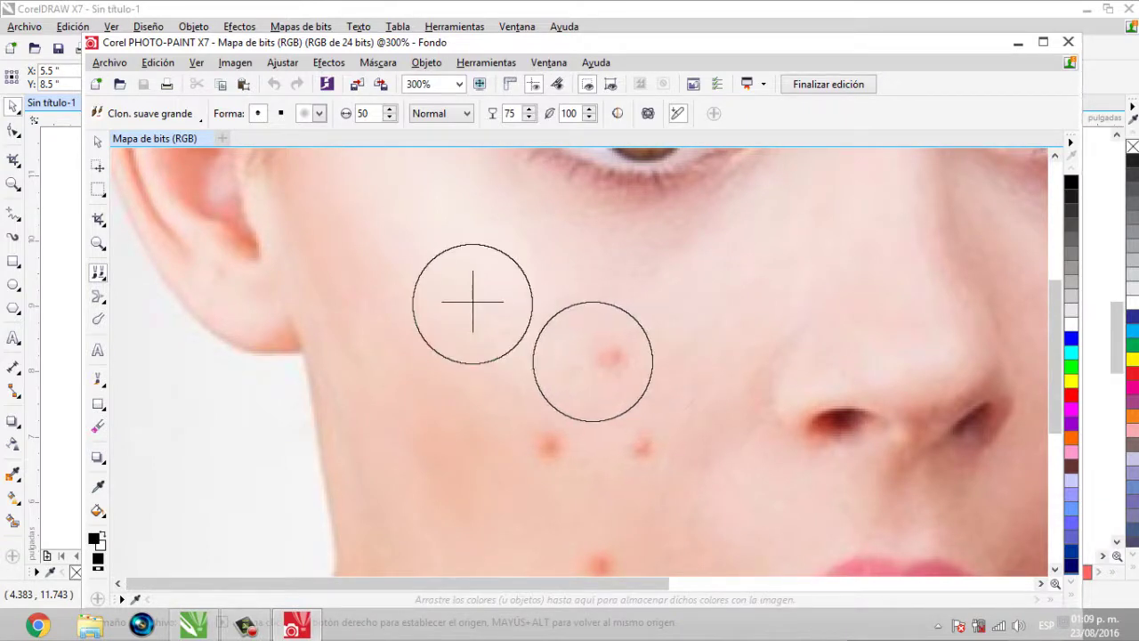
Clone clear skin over the upper, lower and remaining red spots on the cheek.
left_click(609, 359)
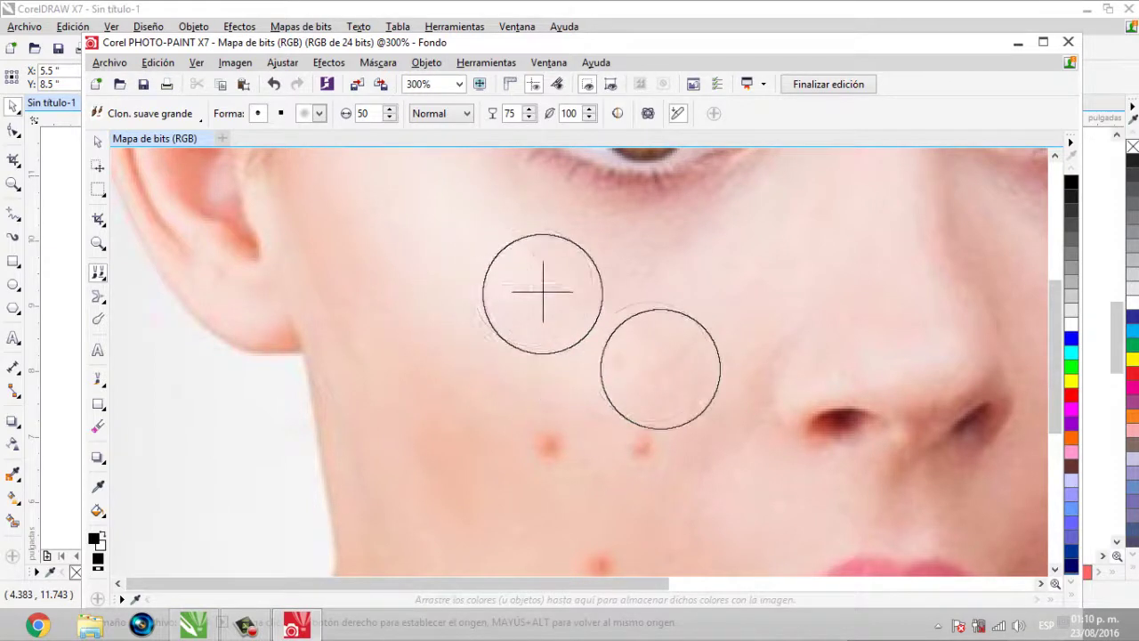
scroll(470, 277, "down", 1)
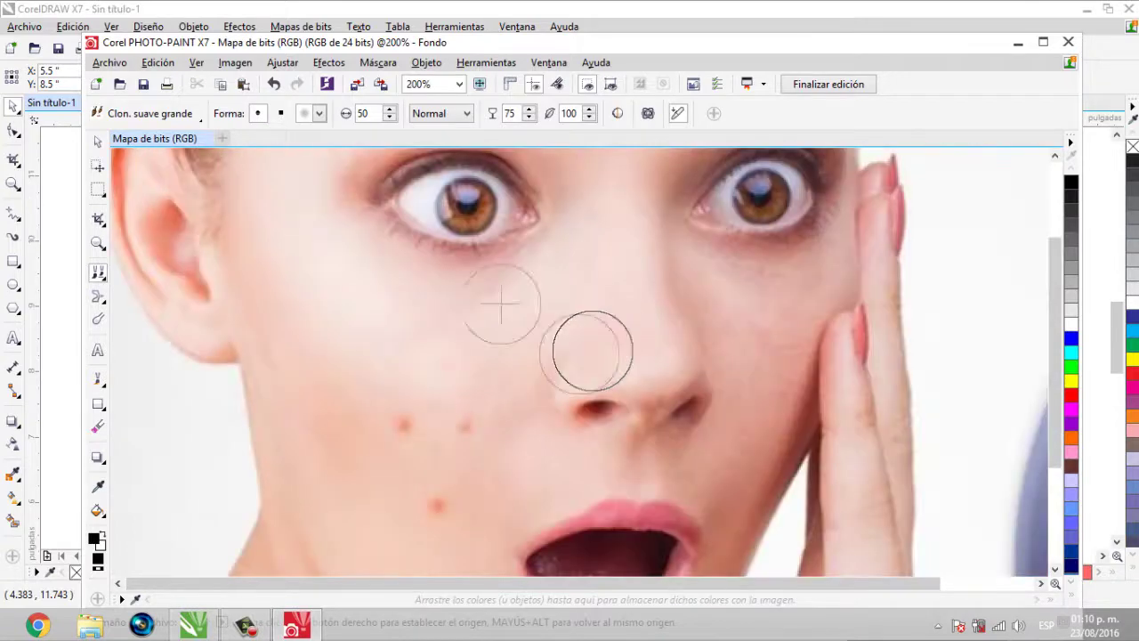
scroll(445, 356, "down", 3)
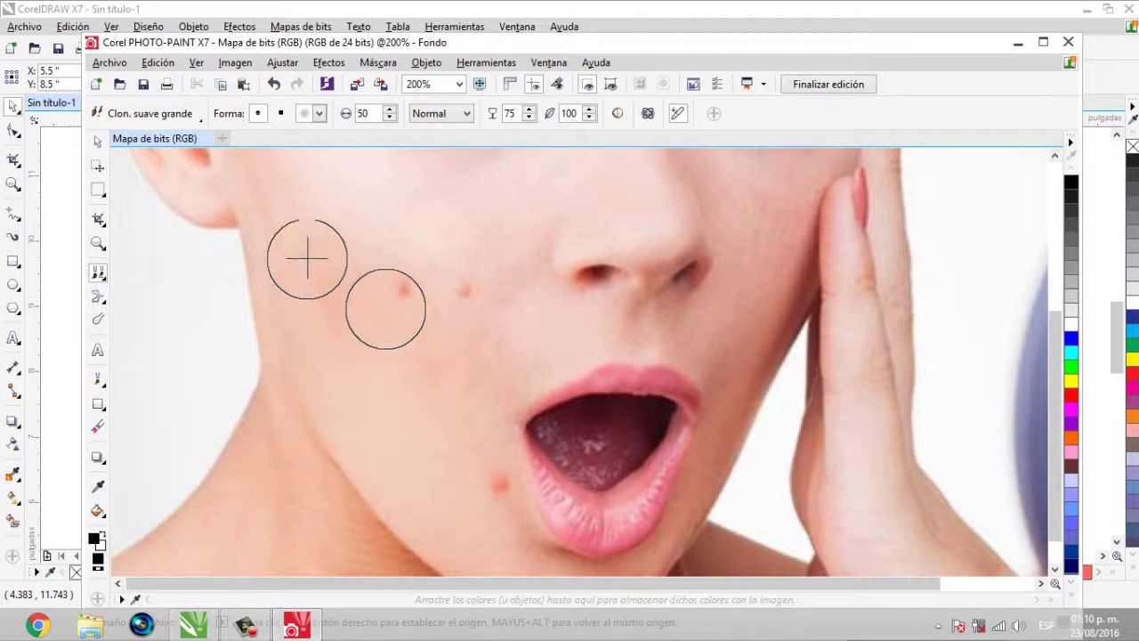
scroll(380, 243, "up", 1)
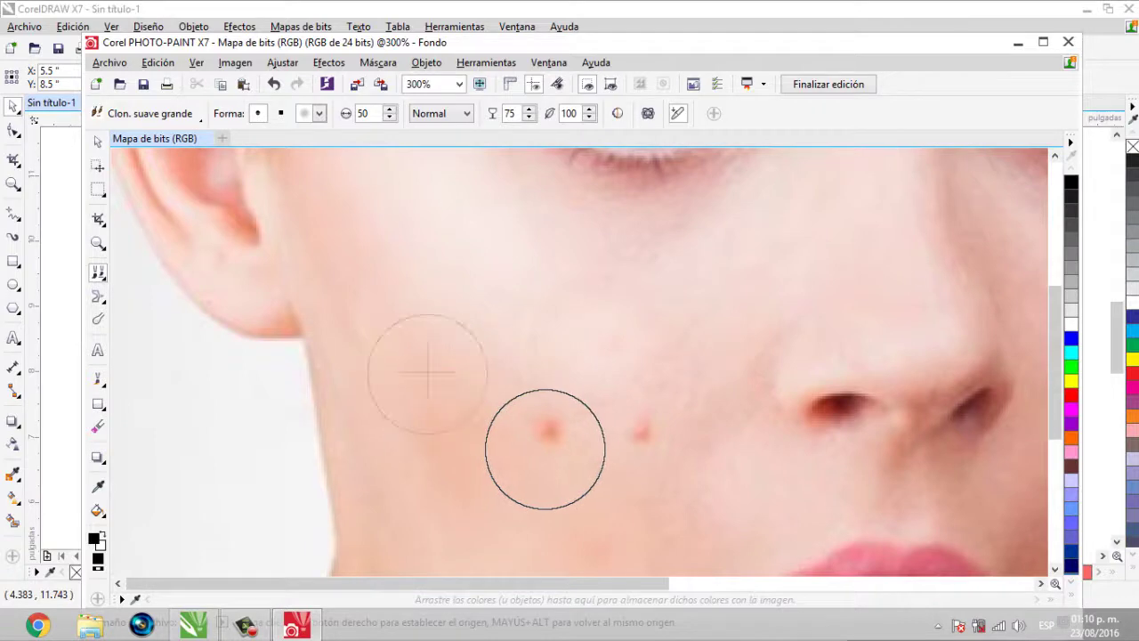
left_click(543, 435)
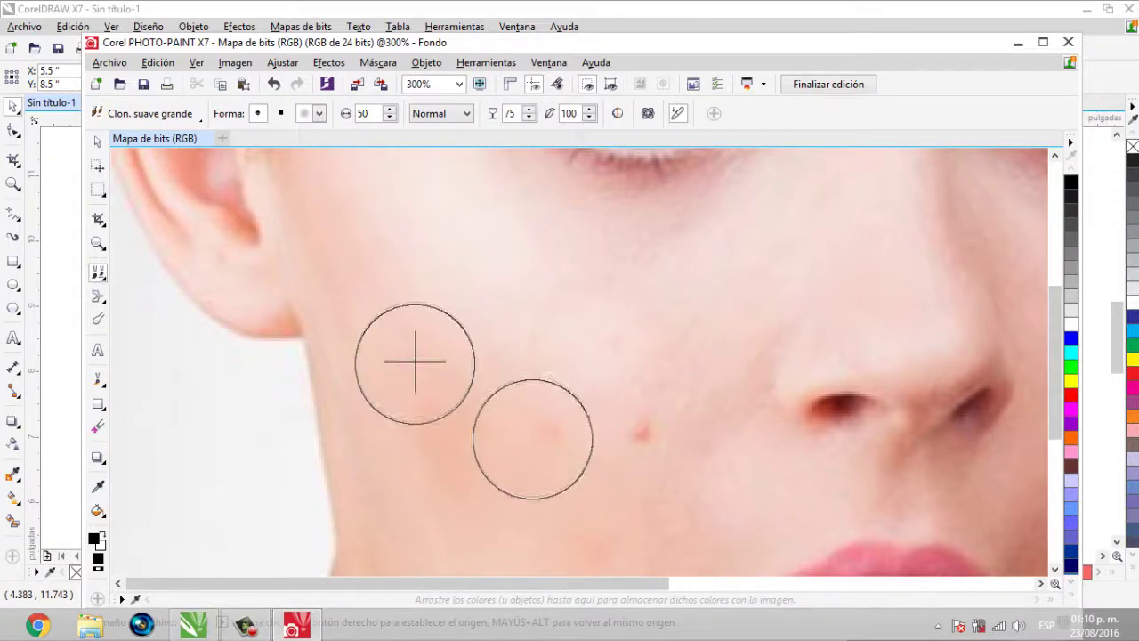
left_click(634, 436)
scroll(534, 446, "down", 2)
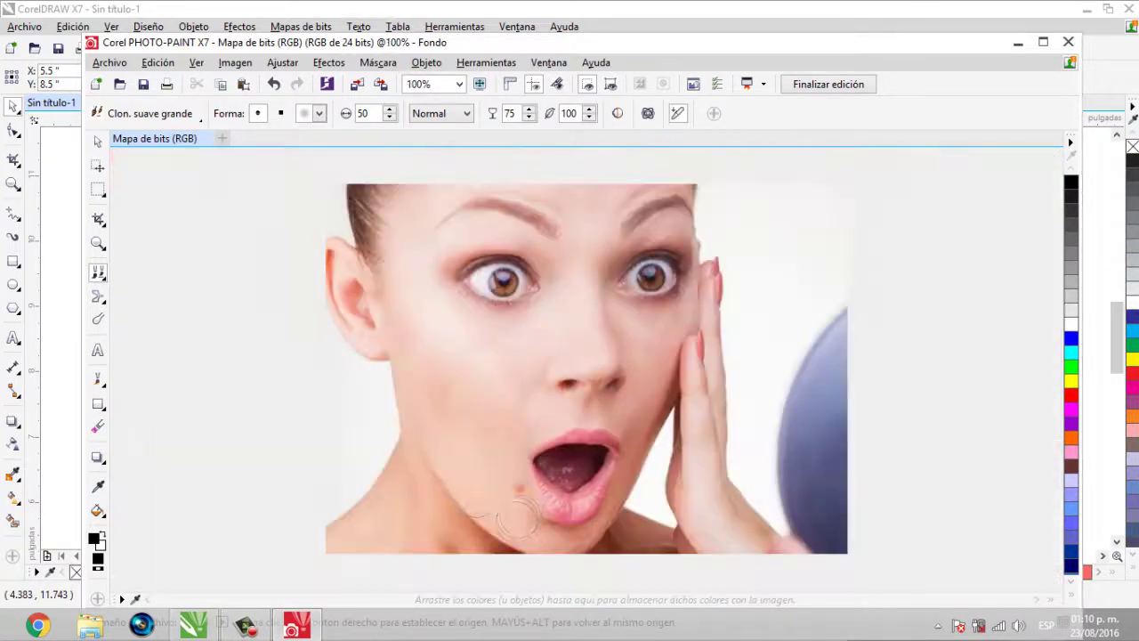
Set a new clone source on clear skin near the last spot beside the lips.
scroll(543, 454, "up", 2)
scroll(556, 361, "down", 2)
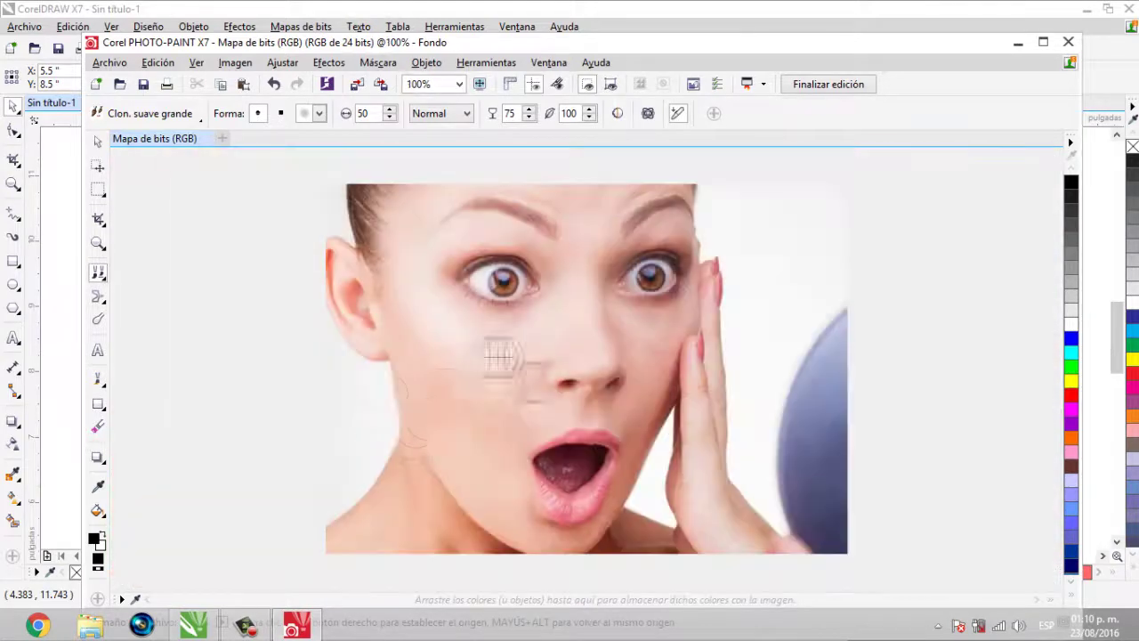
scroll(494, 365, "up", 1)
right_click(591, 302)
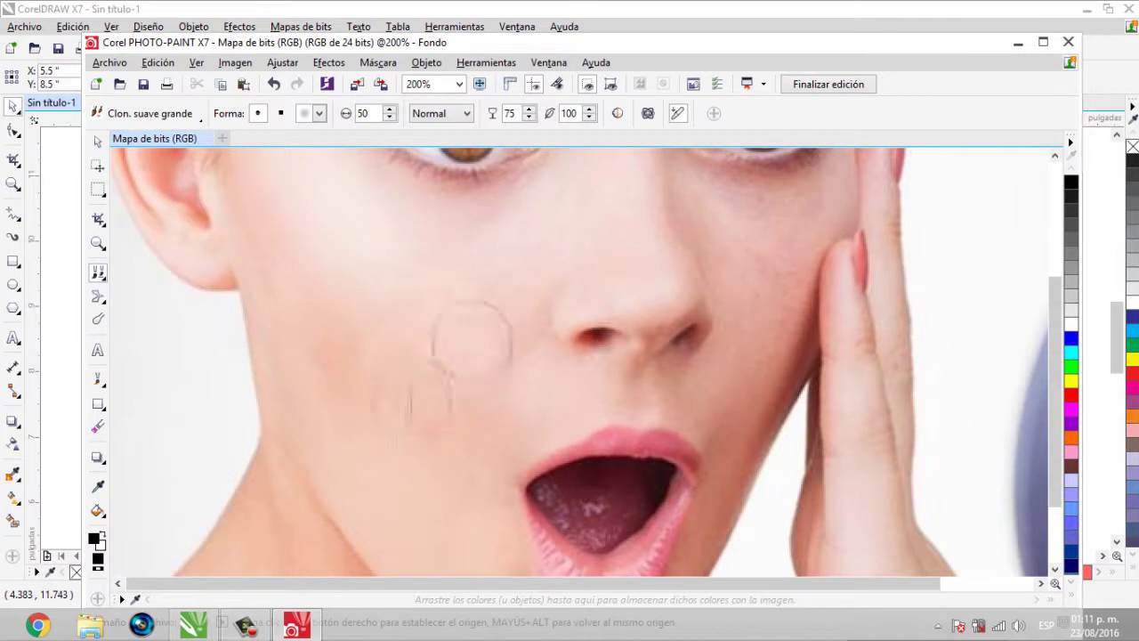
scroll(534, 445, "down", 1)
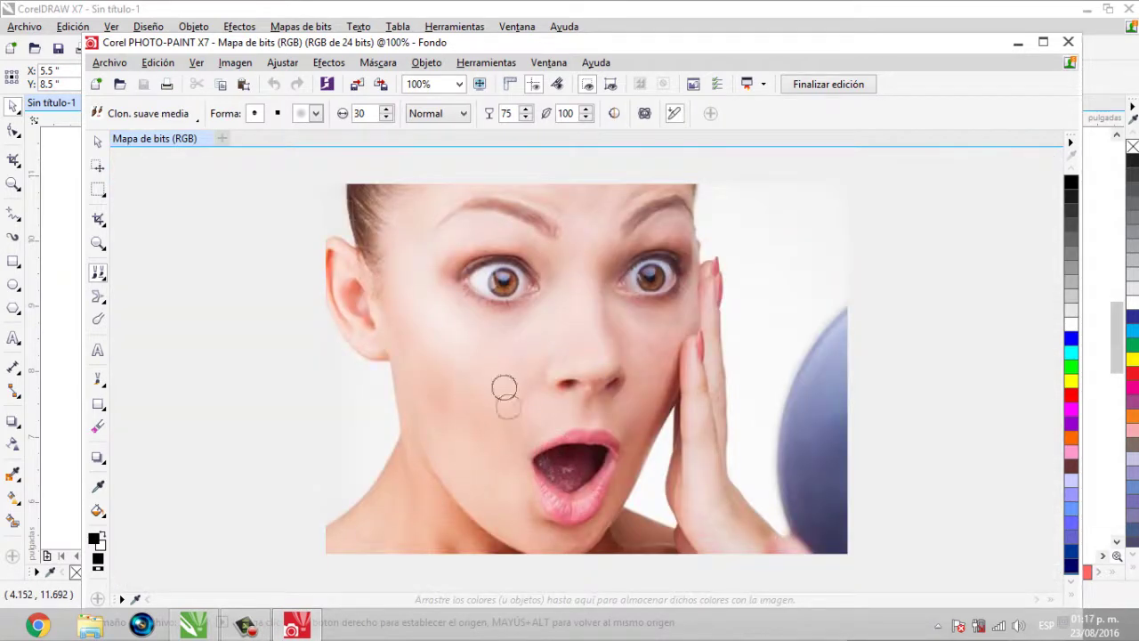